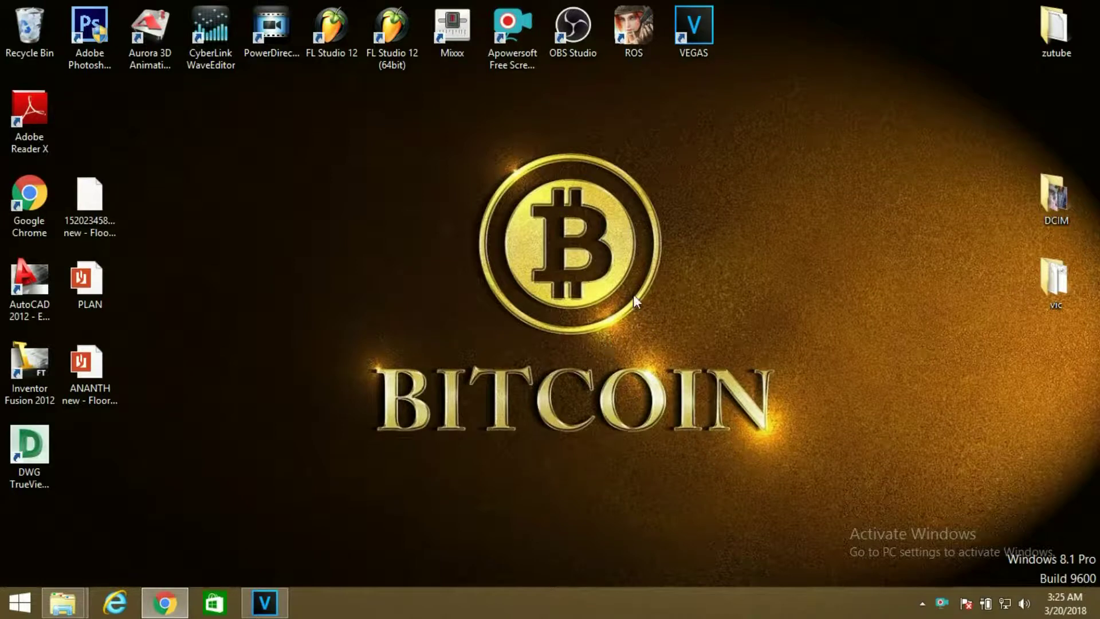
{"action": "right_click", "coordinate": [720, 185]}
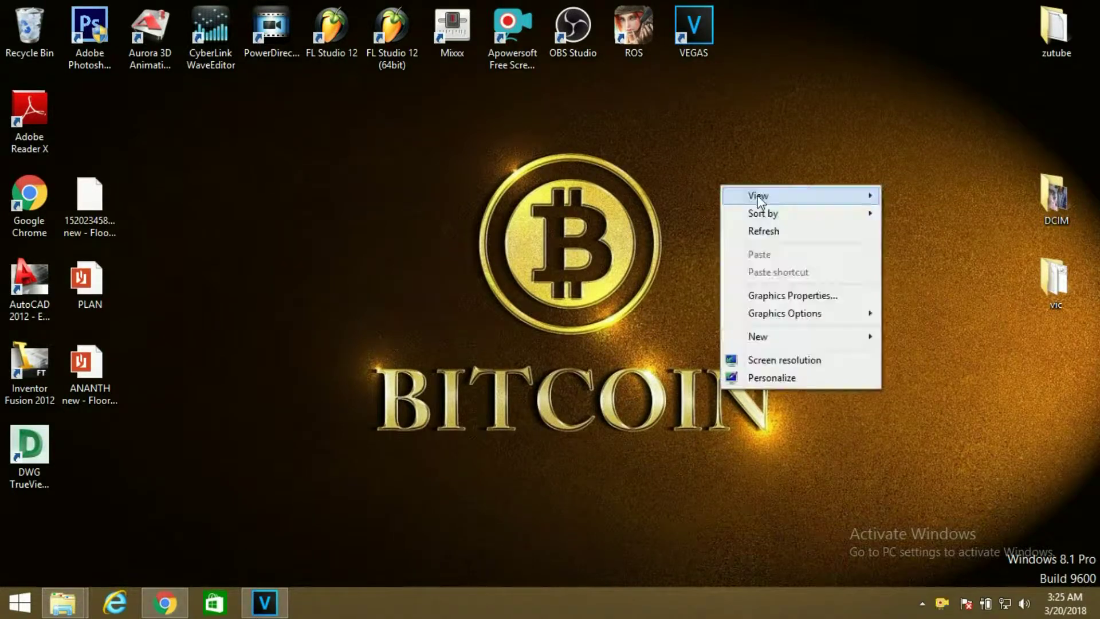
{"action": "left_click", "coordinate": [790, 235]}
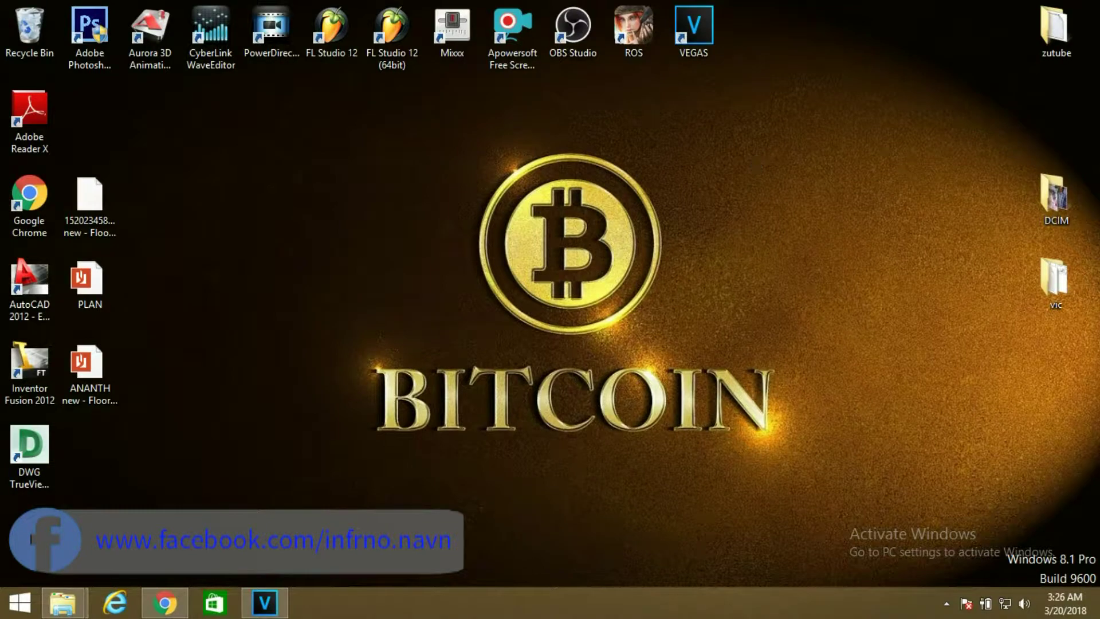
{"action": "right_click", "coordinate": [752, 154]}
{"action": "left_click", "coordinate": [790, 201]}
{"action": "right_click", "coordinate": [747, 168]}
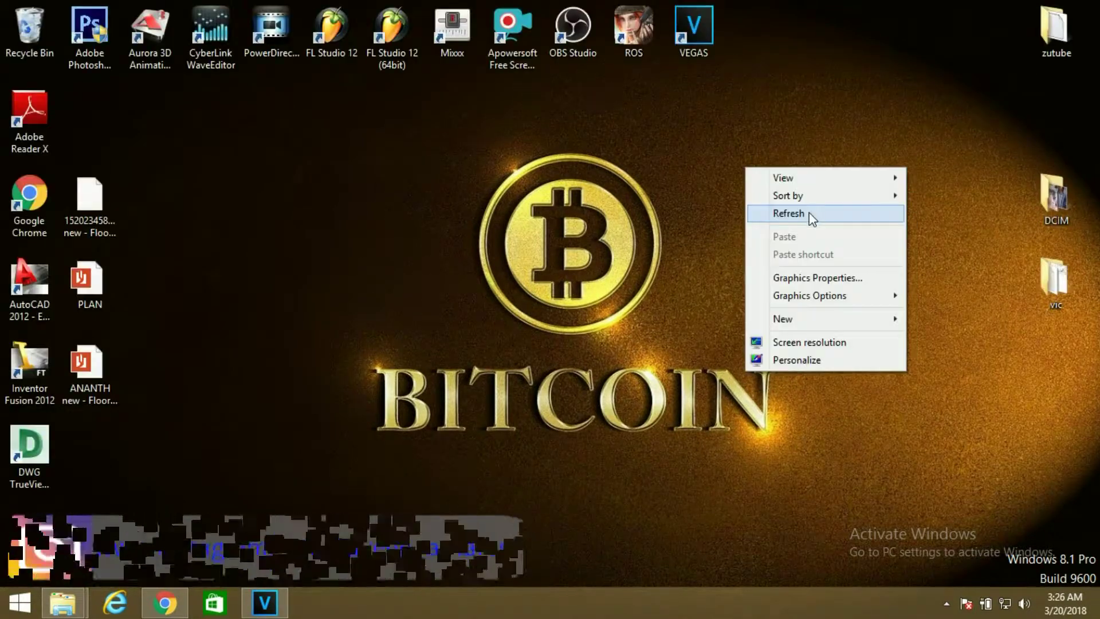
{"action": "left_click", "coordinate": [791, 213]}
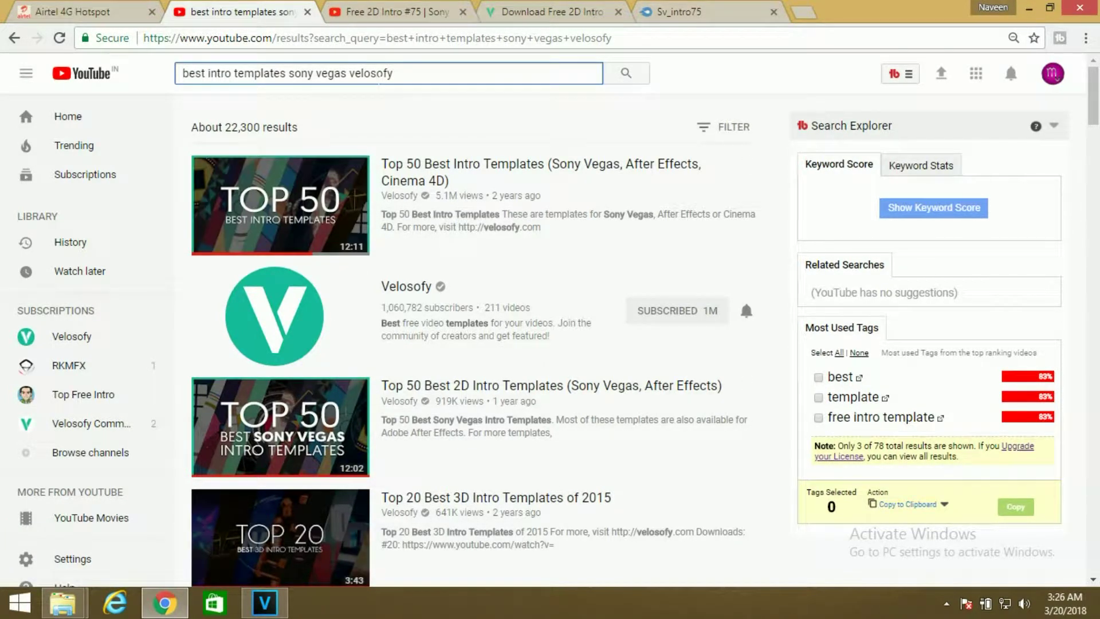
Step: Play the Free 2D Intro #75 Sony Vegas template video on YouTube from the beginning to preview the intro
{"action": "left_click", "coordinate": [375, 14]}
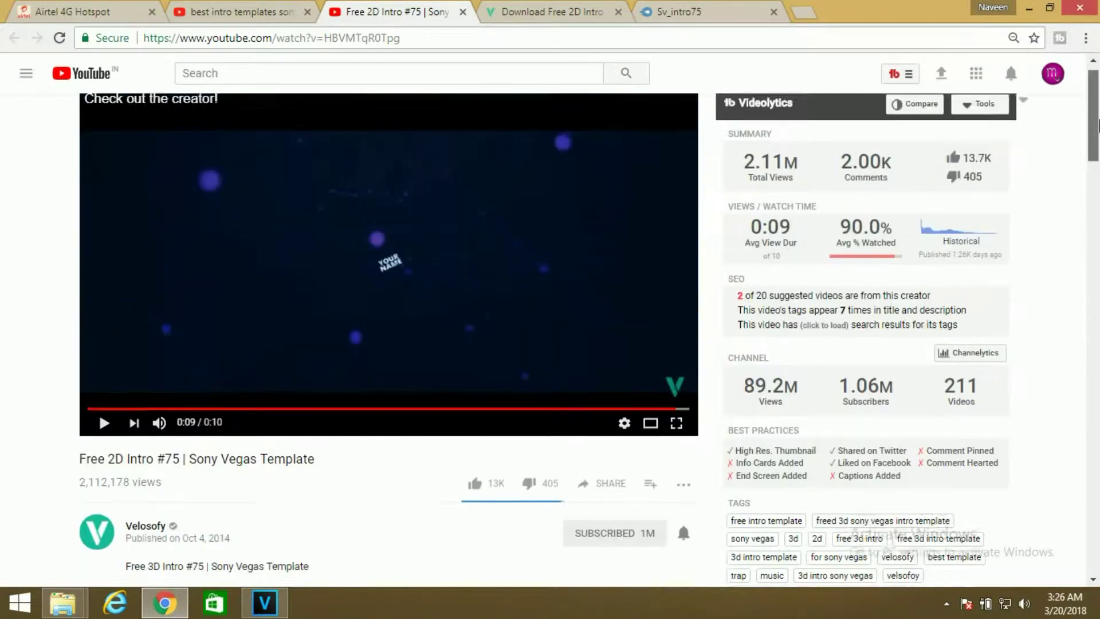
{"action": "left_click_drag", "start_coordinate": [1093, 172], "coordinate": [1092, 145]}
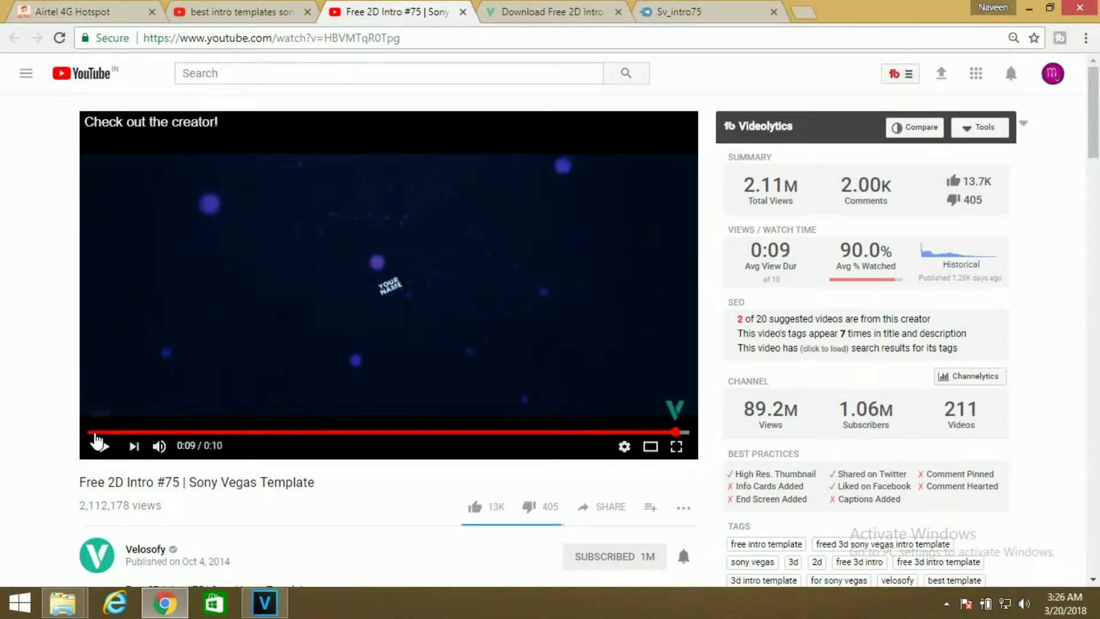
{"action": "left_click", "coordinate": [90, 432]}
{"action": "left_click", "coordinate": [105, 451]}
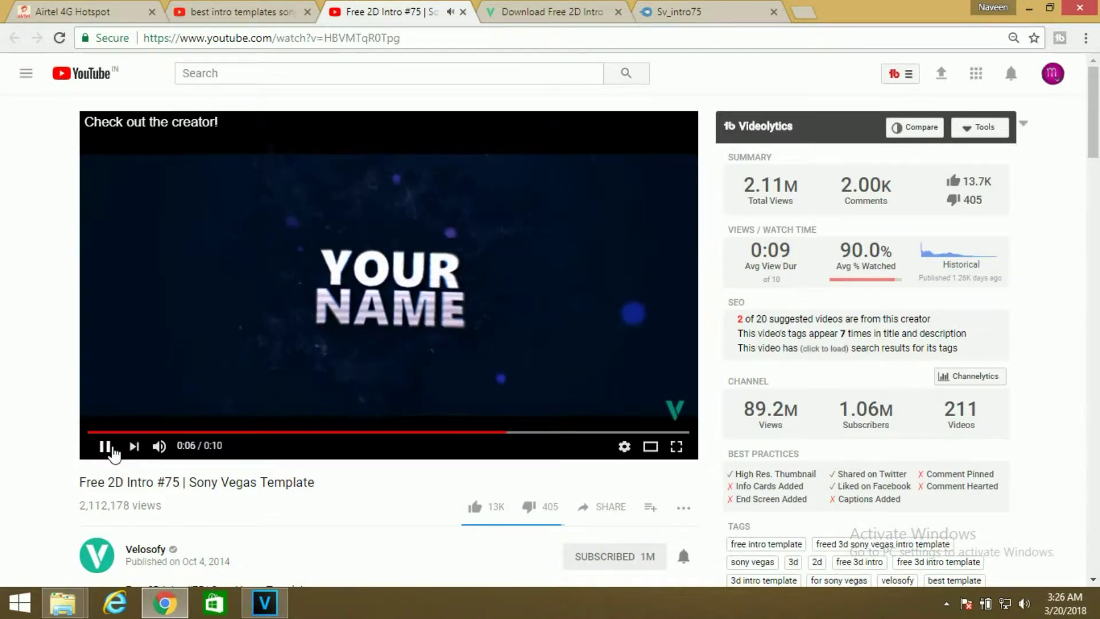
{"action": "left_click", "coordinate": [104, 446]}
Step: Find the template's download link in the video description and go through its Velosofy page's Sony Vegas download to the Sv_intro75 MediaFire page
{"action": "scroll", "coordinate": [790, 269], "scroll_direction": "down", "scroll_amount": 2}
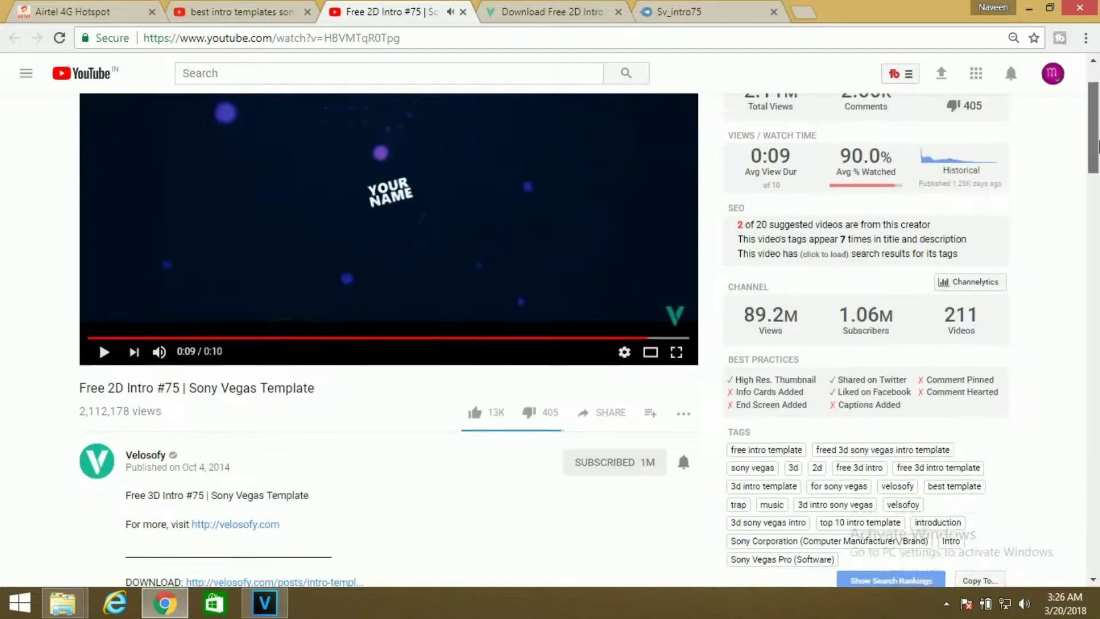
{"action": "scroll", "coordinate": [1092, 137], "scroll_direction": "down", "scroll_amount": 4}
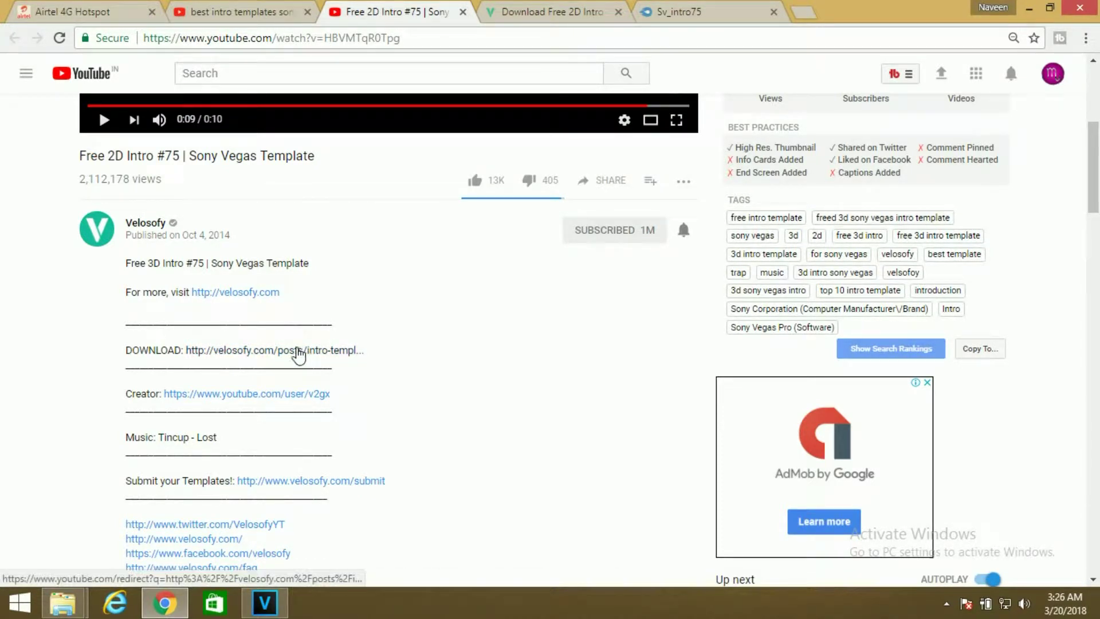
{"action": "left_click", "coordinate": [522, 14]}
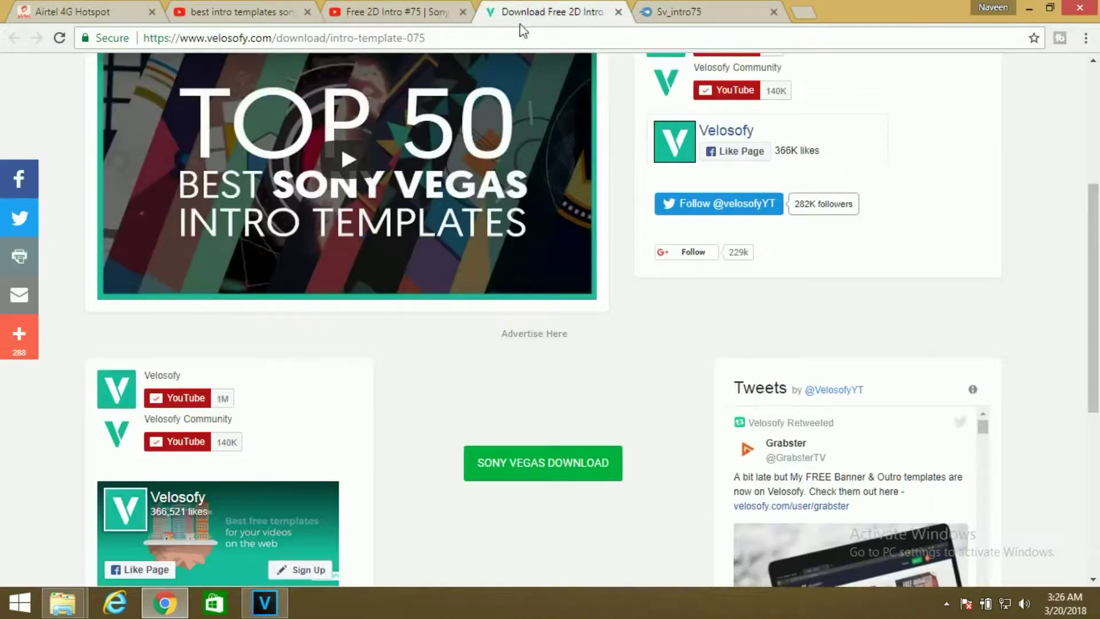
{"action": "scroll", "coordinate": [1097, 152], "scroll_direction": "up", "scroll_amount": 5}
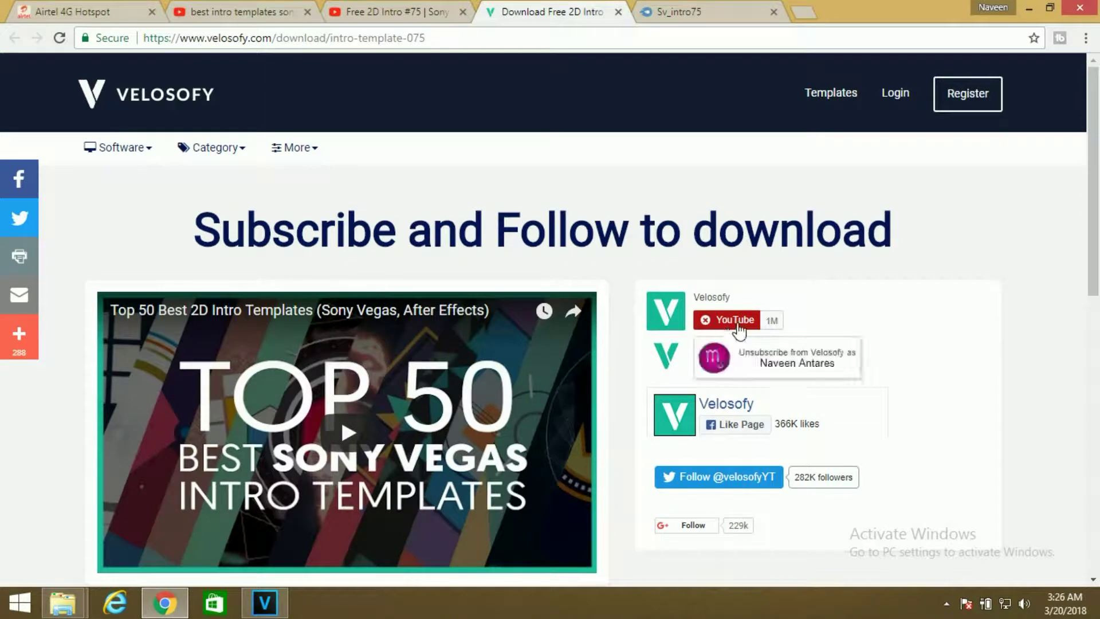
{"action": "scroll", "coordinate": [1098, 203], "scroll_direction": "down", "scroll_amount": 1}
{"action": "scroll", "coordinate": [1098, 203], "scroll_direction": "down", "scroll_amount": 1}
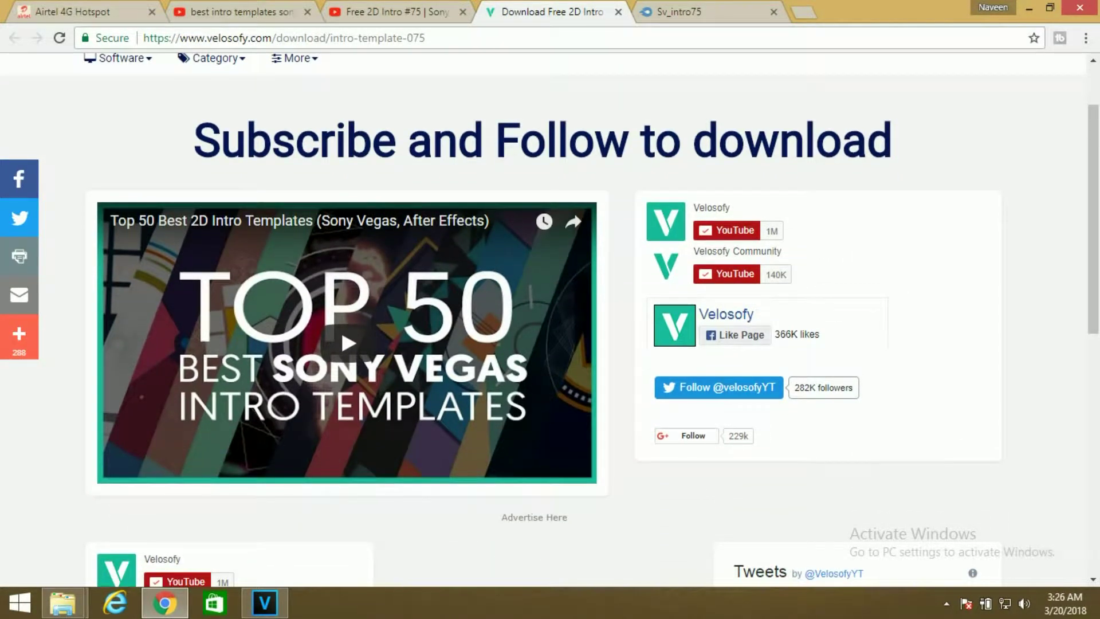
{"action": "scroll", "coordinate": [1098, 235], "scroll_direction": "down", "scroll_amount": 2}
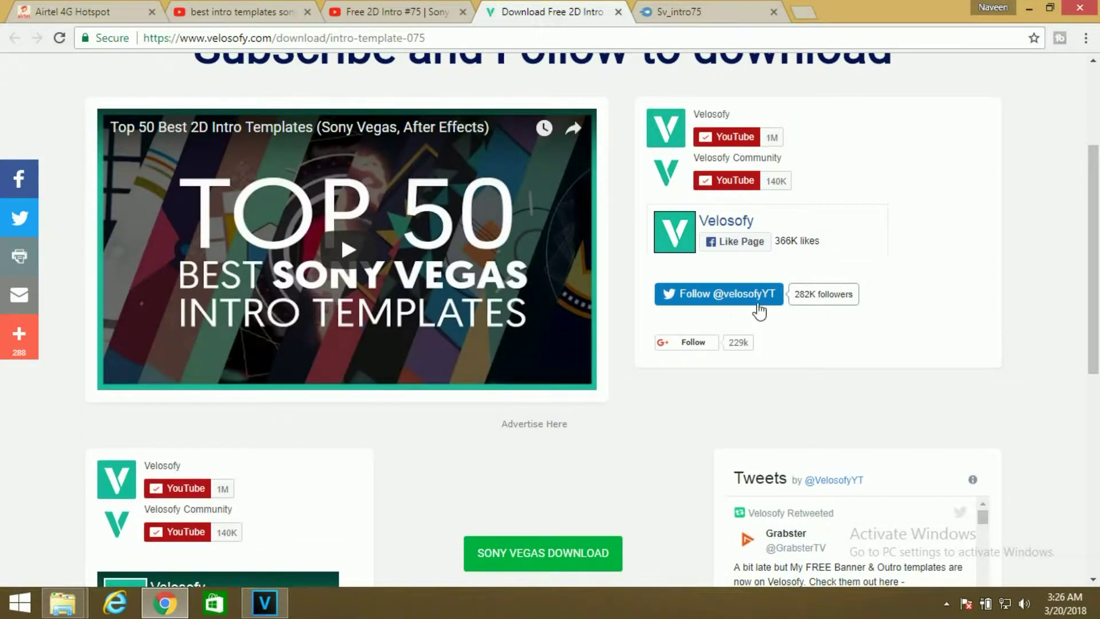
{"action": "scroll", "coordinate": [1098, 302], "scroll_direction": "down", "scroll_amount": 1}
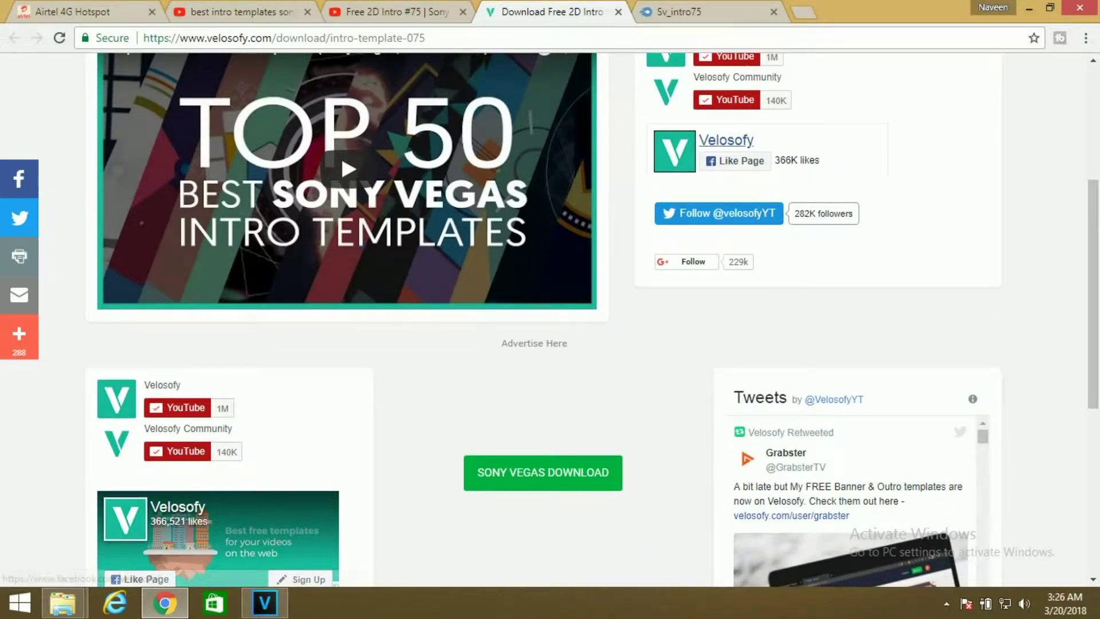
{"action": "scroll", "coordinate": [1097, 279], "scroll_direction": "down", "scroll_amount": 1}
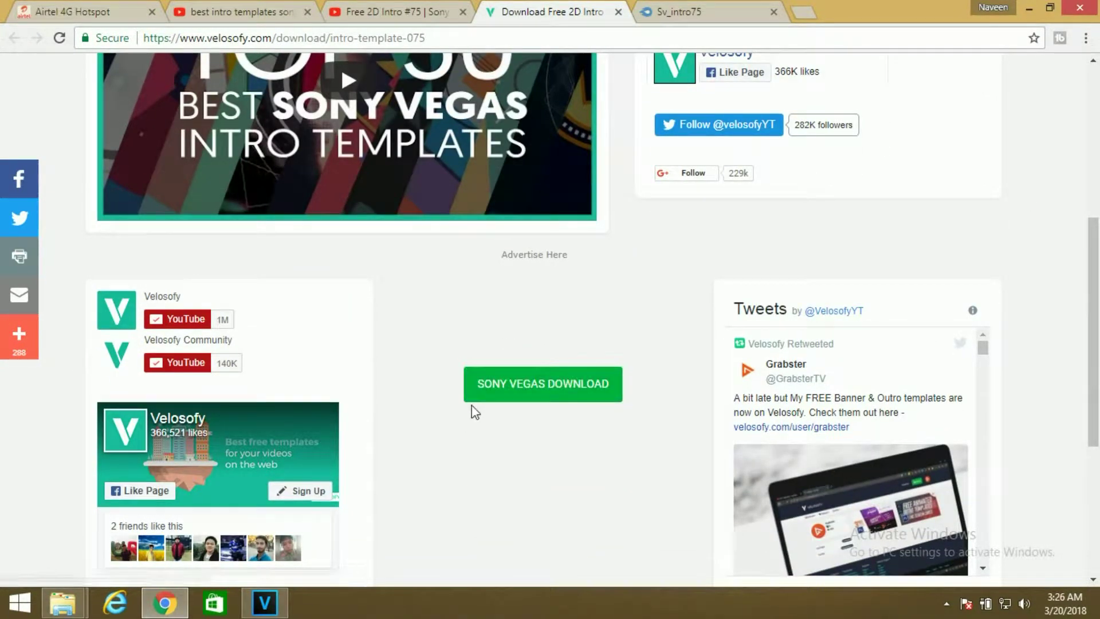
{"action": "left_click", "coordinate": [513, 405]}
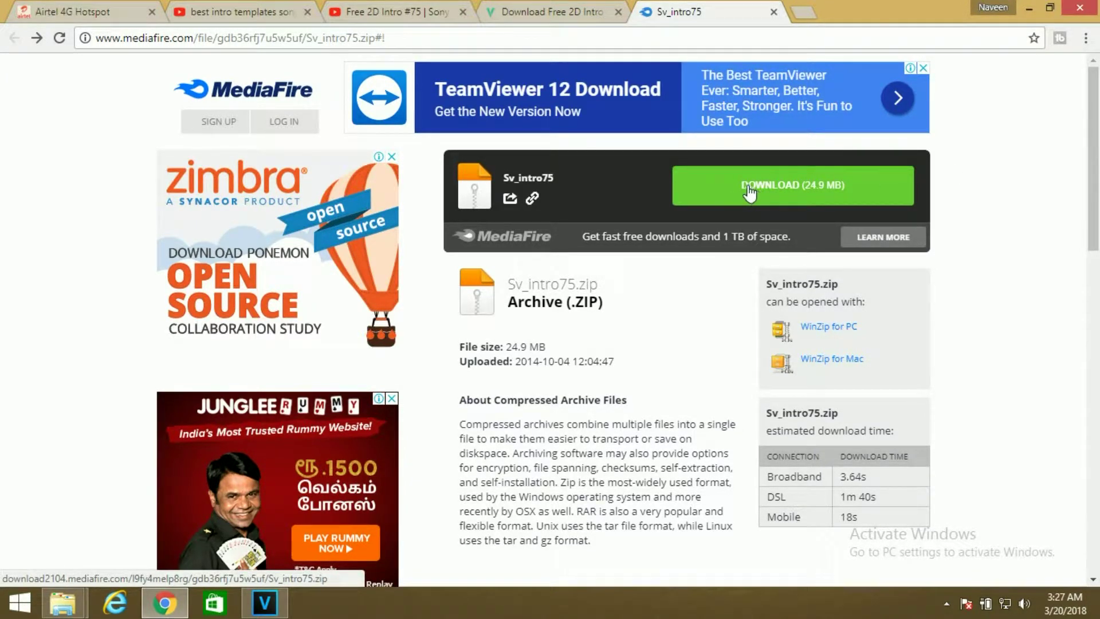
Step: Leave the browser and select the C4D_11 archive in the downloads folder inside intro templates VEGAS
{"action": "left_click", "coordinate": [1028, 9]}
{"action": "right_click", "coordinate": [452, 218]}
{"action": "left_click", "coordinate": [514, 267]}
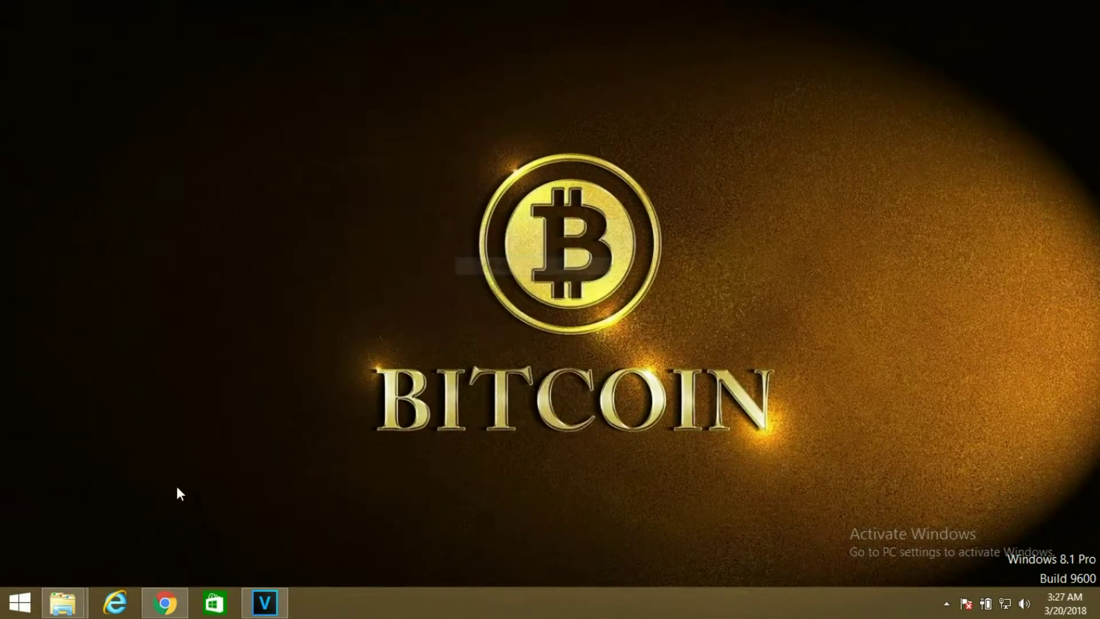
{"action": "mouse_move", "coordinate": [63, 603]}
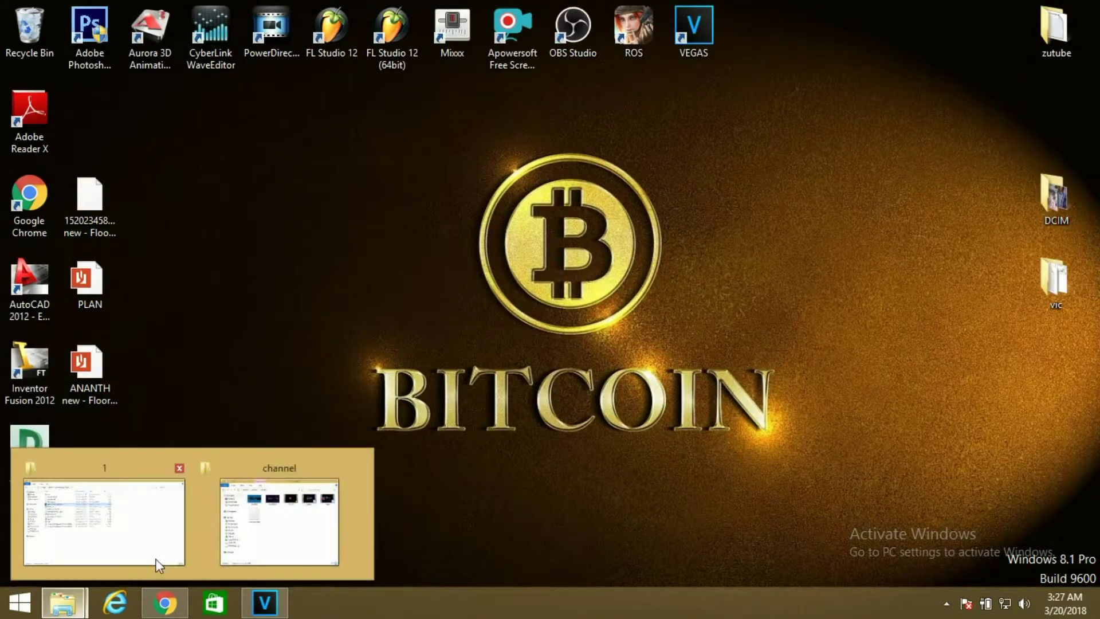
{"action": "left_click", "coordinate": [140, 525]}
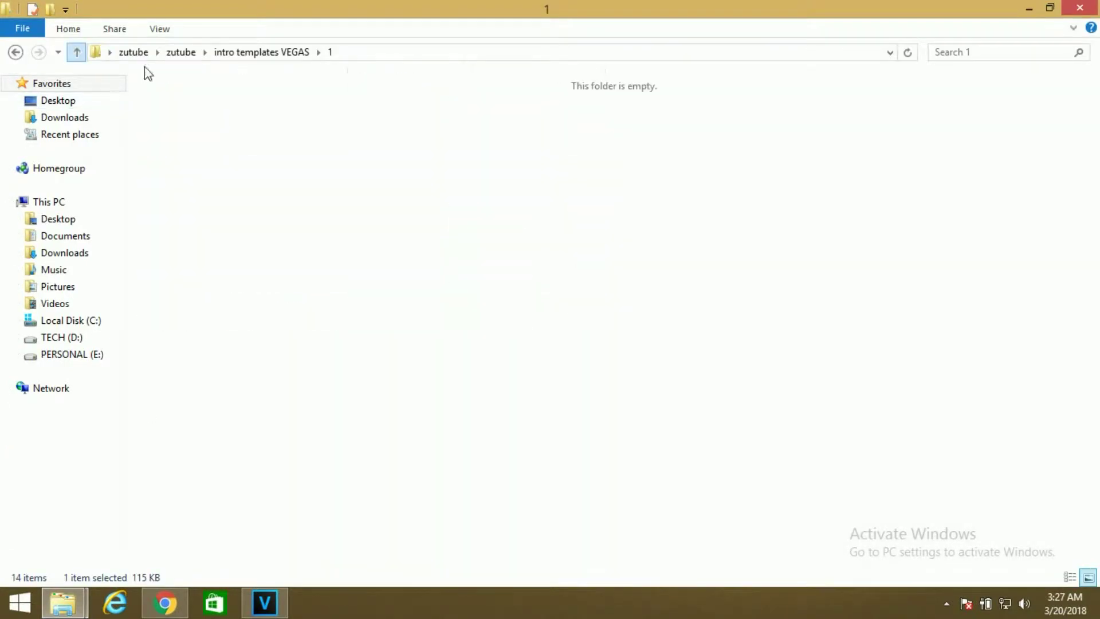
{"action": "double_click", "coordinate": [273, 109]}
{"action": "left_click", "coordinate": [191, 105]}
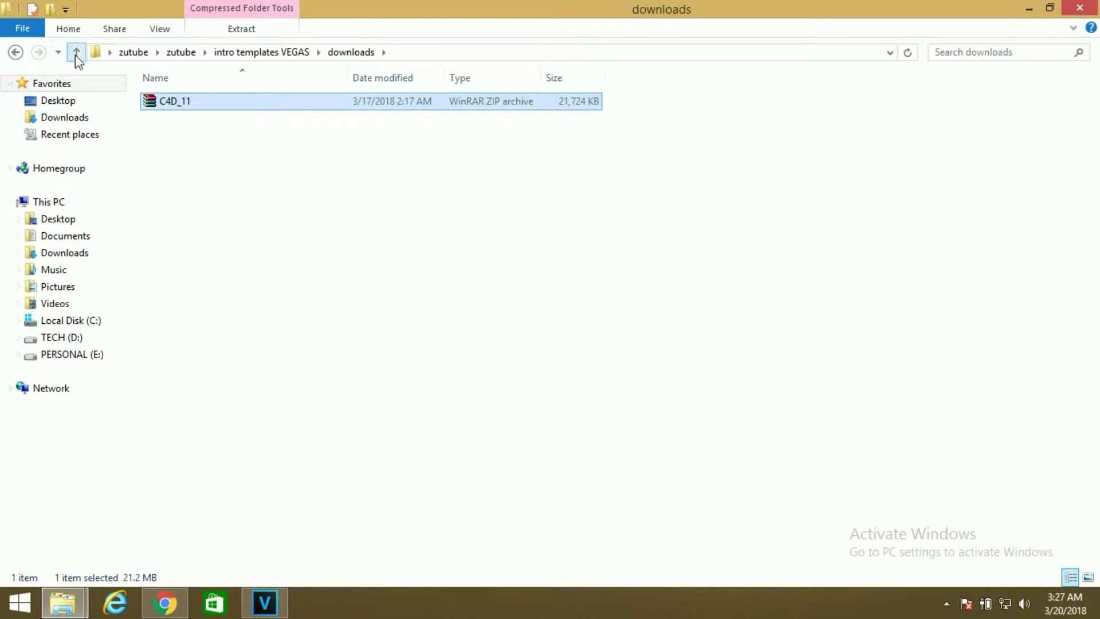
Step: Locate the OPEN TO EDIT! by V2GX project file in folder 1 of intro templates VEGAS and switch to VEGAS Pro
{"action": "left_click", "coordinate": [75, 54]}
{"action": "left_click", "coordinate": [180, 115]}
{"action": "double_click", "coordinate": [179, 114]}
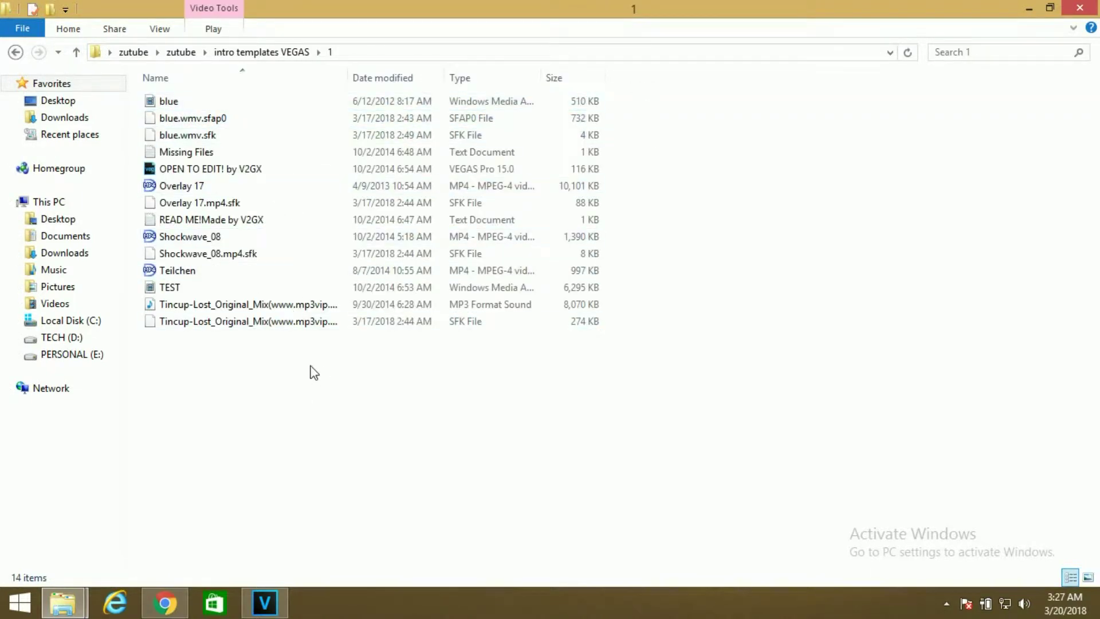
{"action": "left_click", "coordinate": [261, 169]}
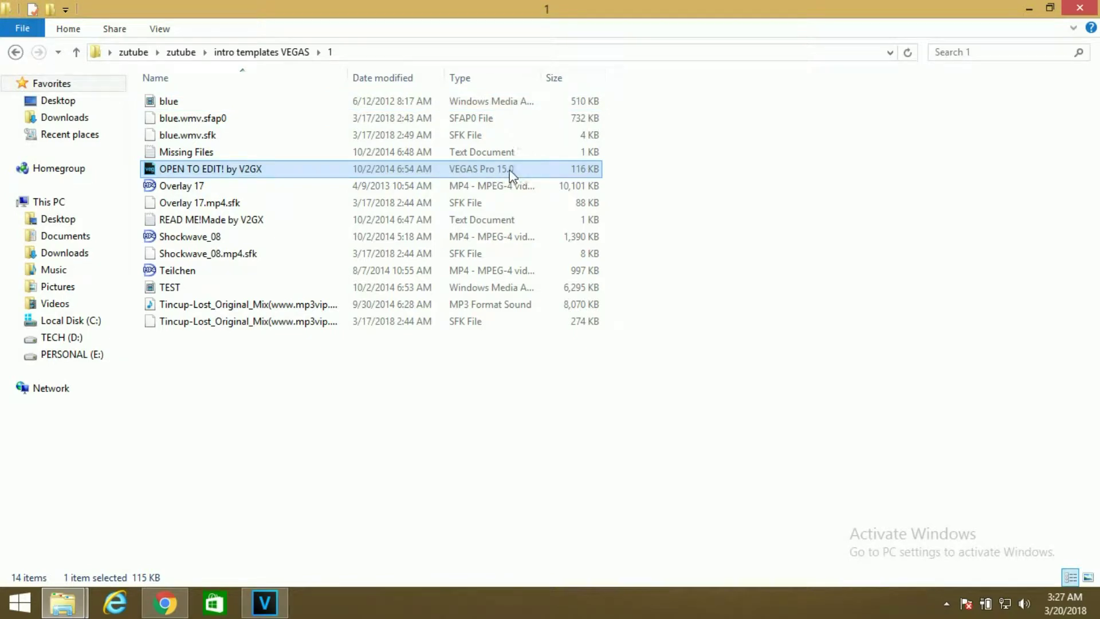
{"action": "left_click", "coordinate": [1029, 9]}
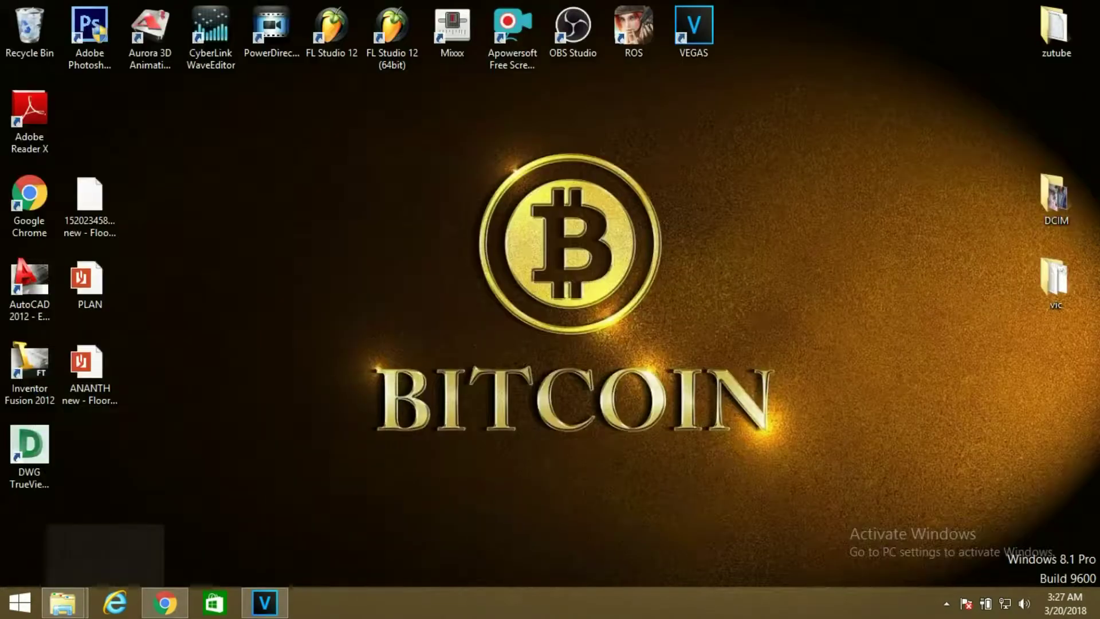
{"action": "left_click", "coordinate": [265, 601]}
{"action": "left_click", "coordinate": [13, 27]}
{"action": "left_click", "coordinate": [40, 62]}
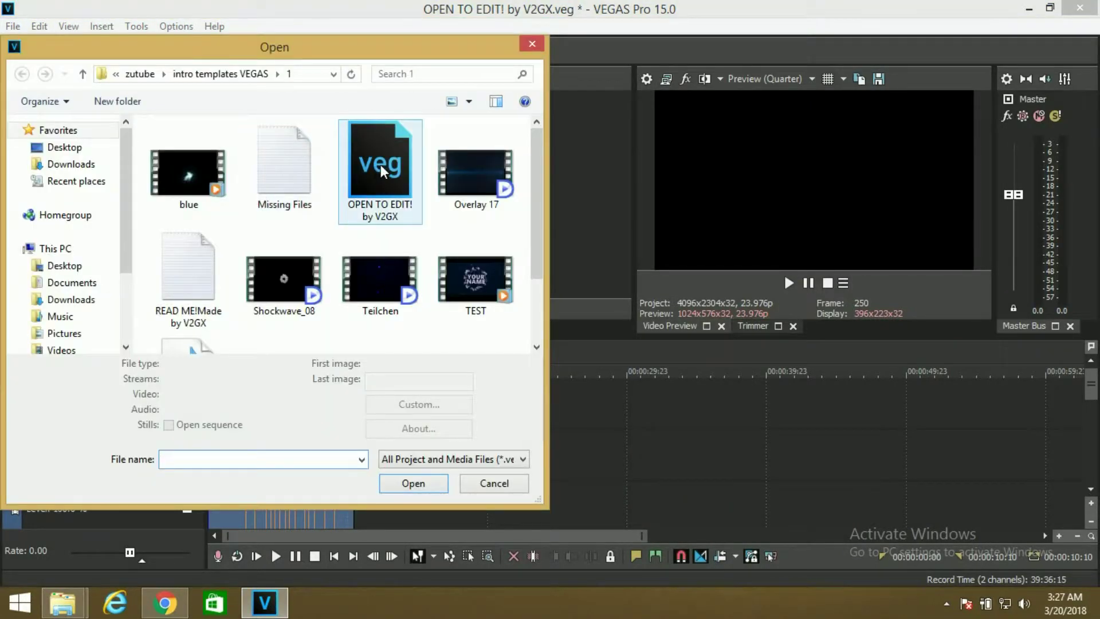
{"action": "left_click", "coordinate": [380, 165]}
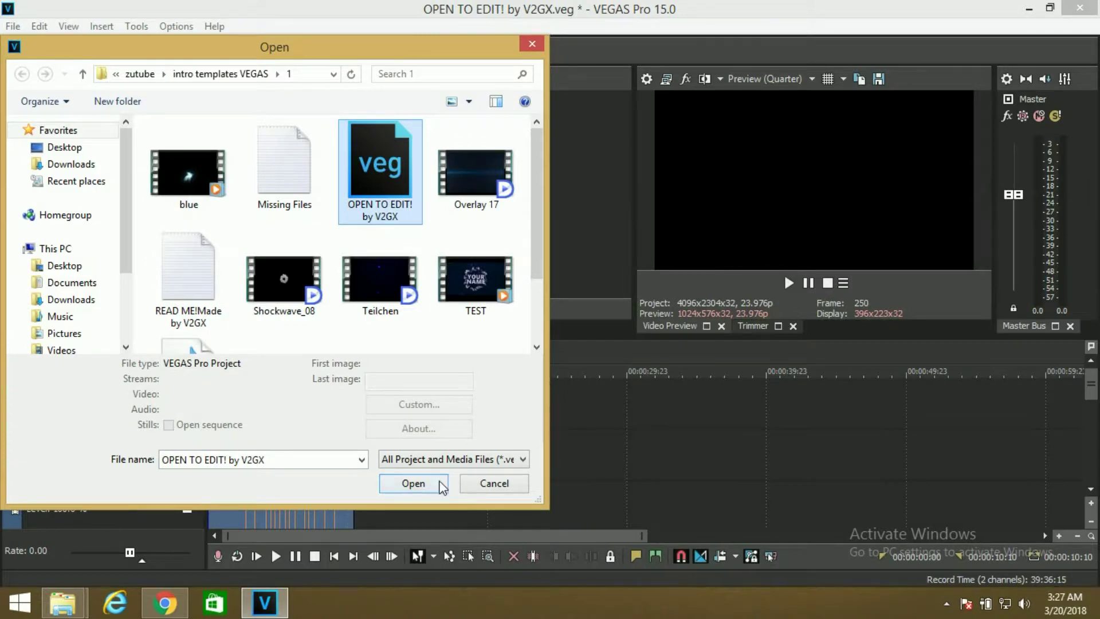
{"action": "left_click", "coordinate": [478, 487]}
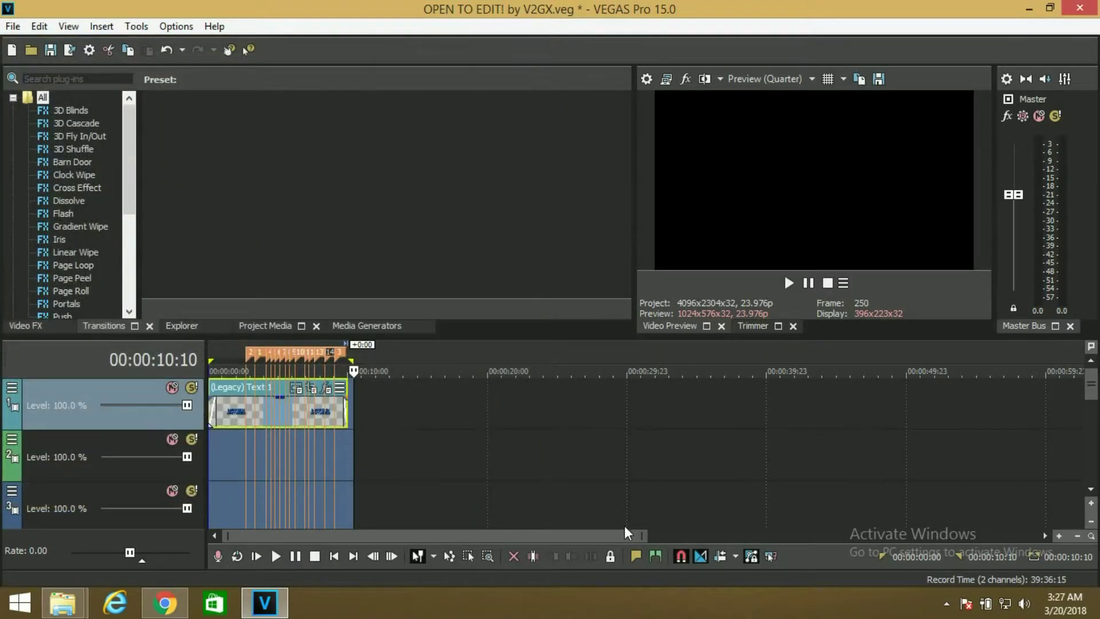
Step: Replace the YOUR NAME placeholder in the Text 1 clip on the first track with the creator's name on two lines
{"action": "left_click_drag", "start_coordinate": [642, 535], "coordinate": [379, 545]}
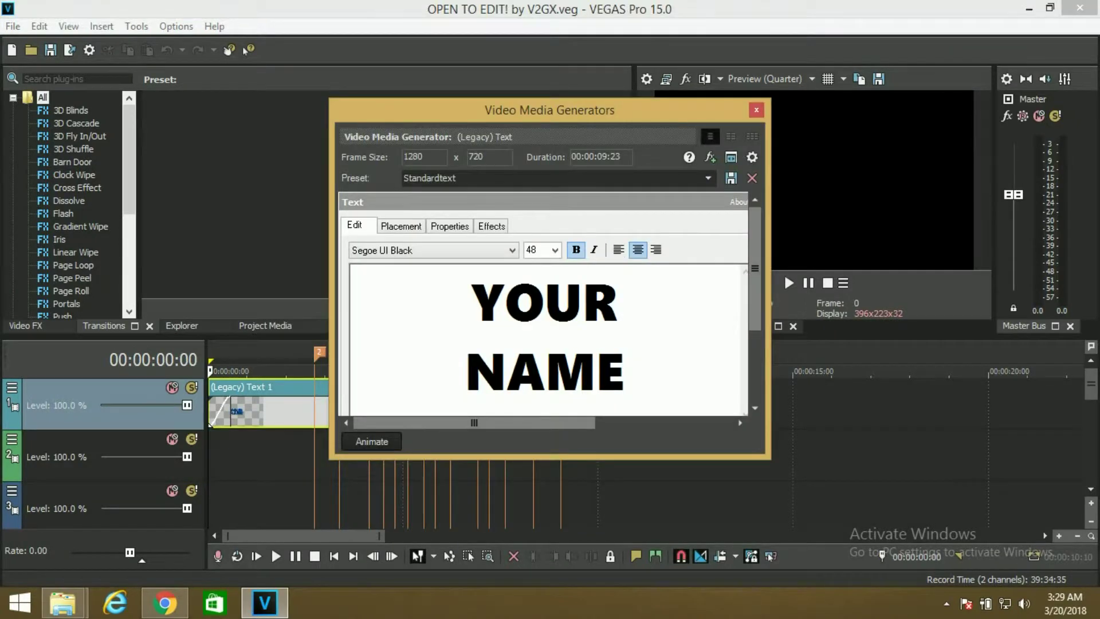
{"action": "key", "text": "BackSpace"}
{"action": "key", "text": "BackSpace"}
{"action": "key", "text": "BackSpace"}
{"action": "key", "text": "BackSpace"}
{"action": "key", "text": "BackSpace"}
{"action": "key", "text": "BackSpace"}
{"action": "key", "text": "BackSpace"}
{"action": "key", "text": "BackSpace"}
{"action": "key", "text": "BackSpace"}
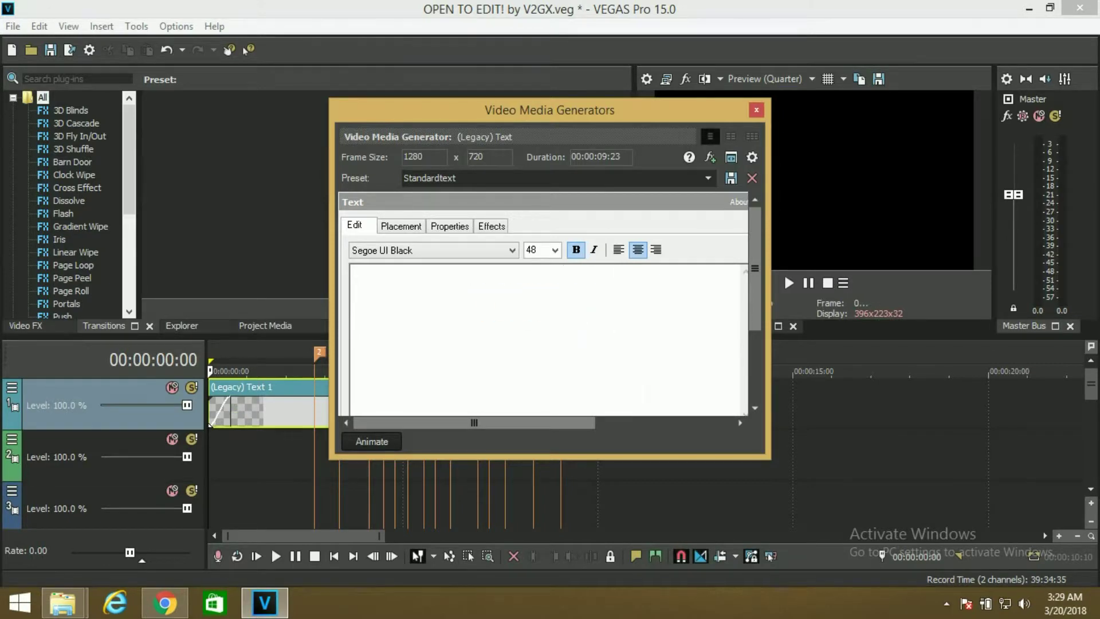
{"action": "type", "text": "NA"}
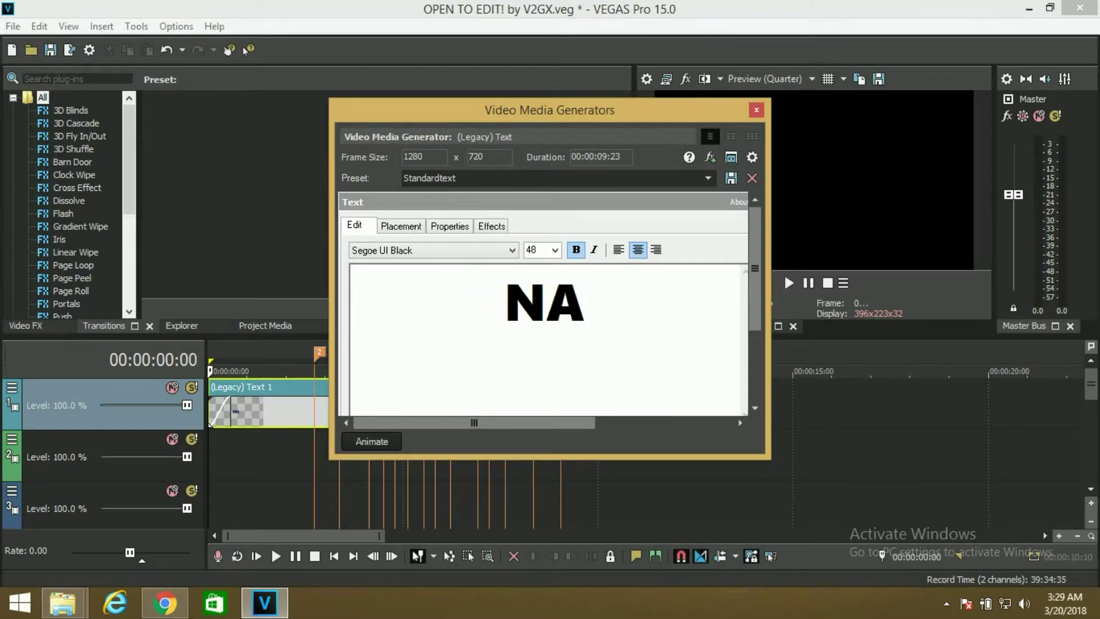
{"action": "type", "text": "VEEN"}
{"action": "key", "text": "Return"}
{"action": "type", "text": "ANTARES"}
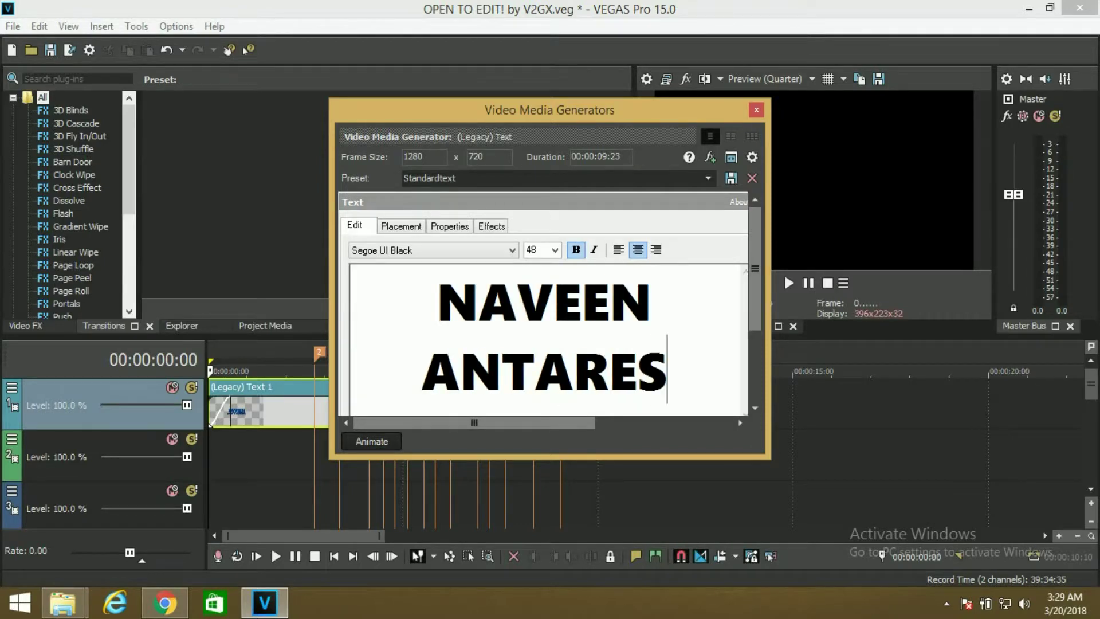
{"action": "left_click", "coordinate": [756, 109]}
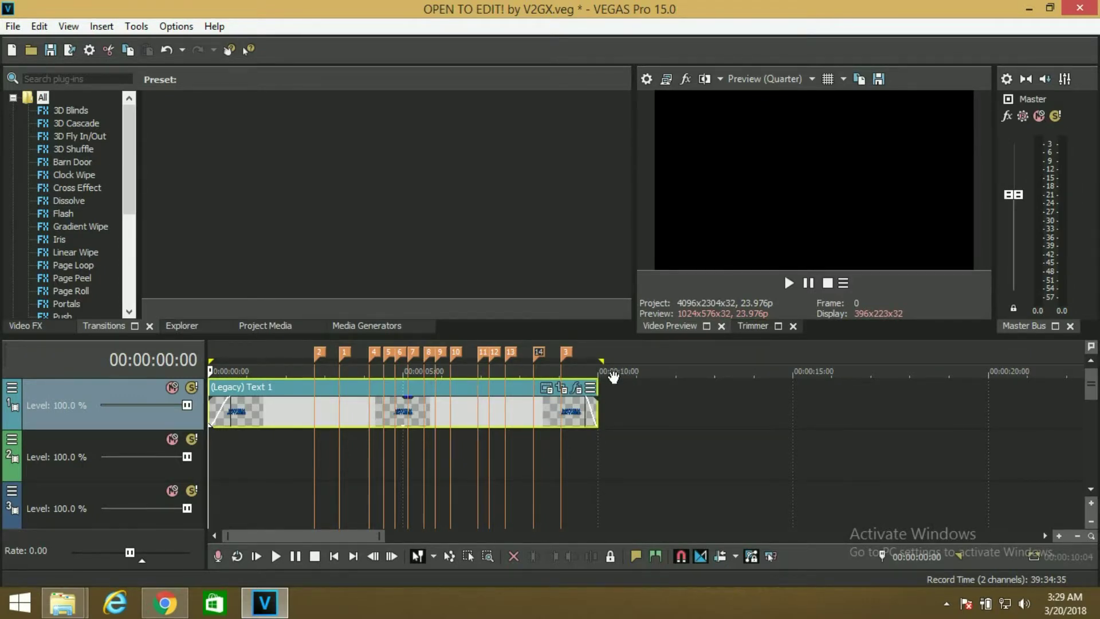
Step: Set up a render in Sony AVC/MVC format with the Internet 1920x1080-30p template and check the output location choices
{"action": "left_click", "coordinate": [11, 26]}
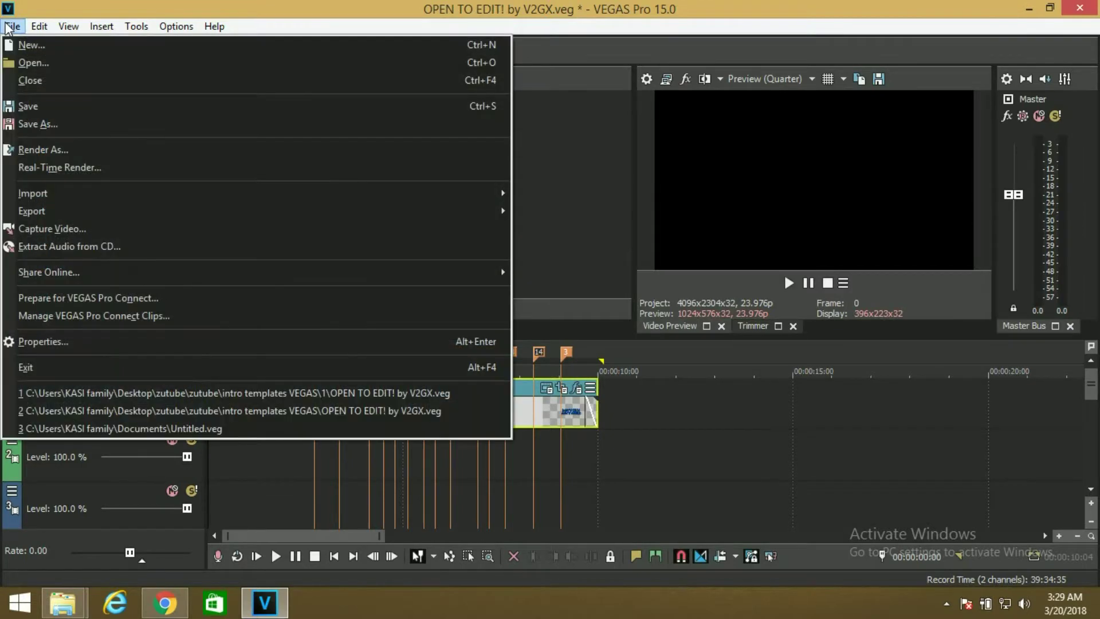
{"action": "left_click", "coordinate": [53, 148]}
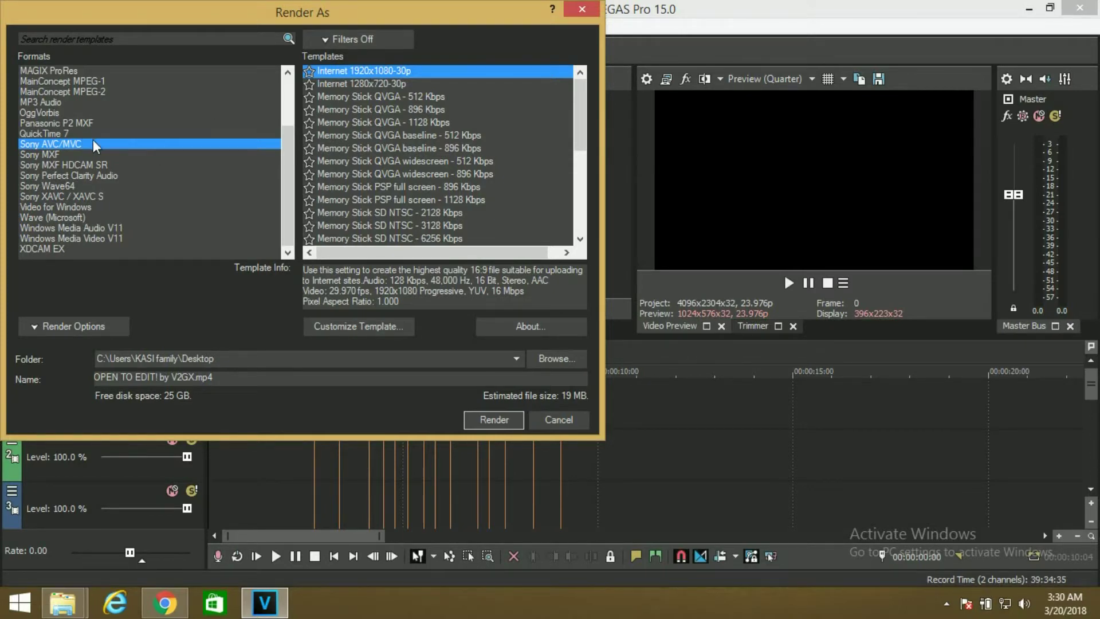
{"action": "left_click", "coordinate": [554, 359]}
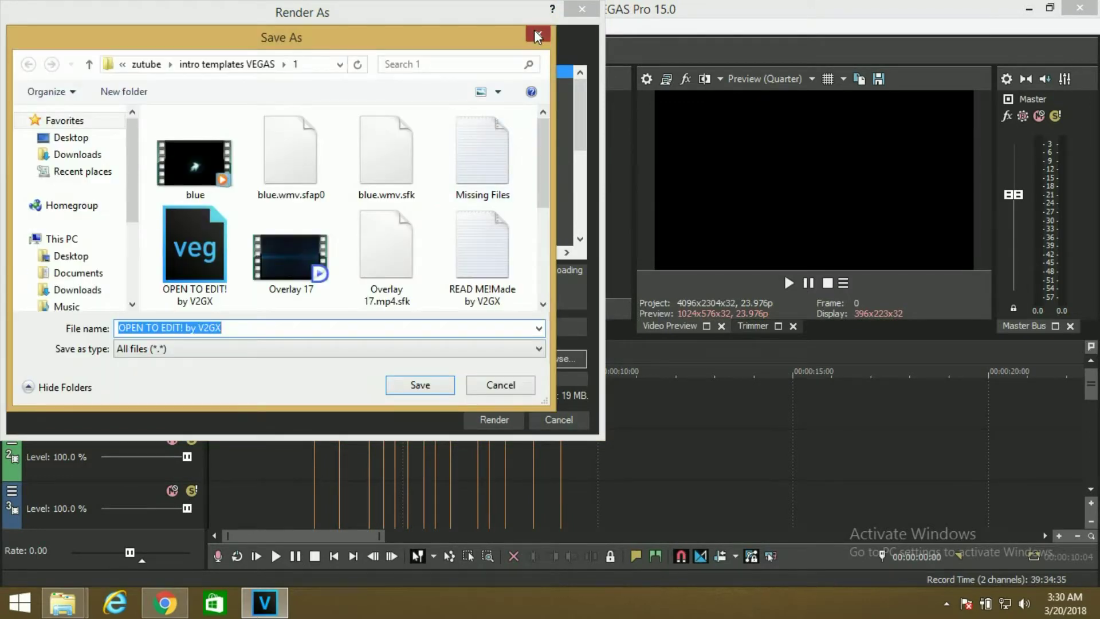
{"action": "left_click", "coordinate": [536, 35]}
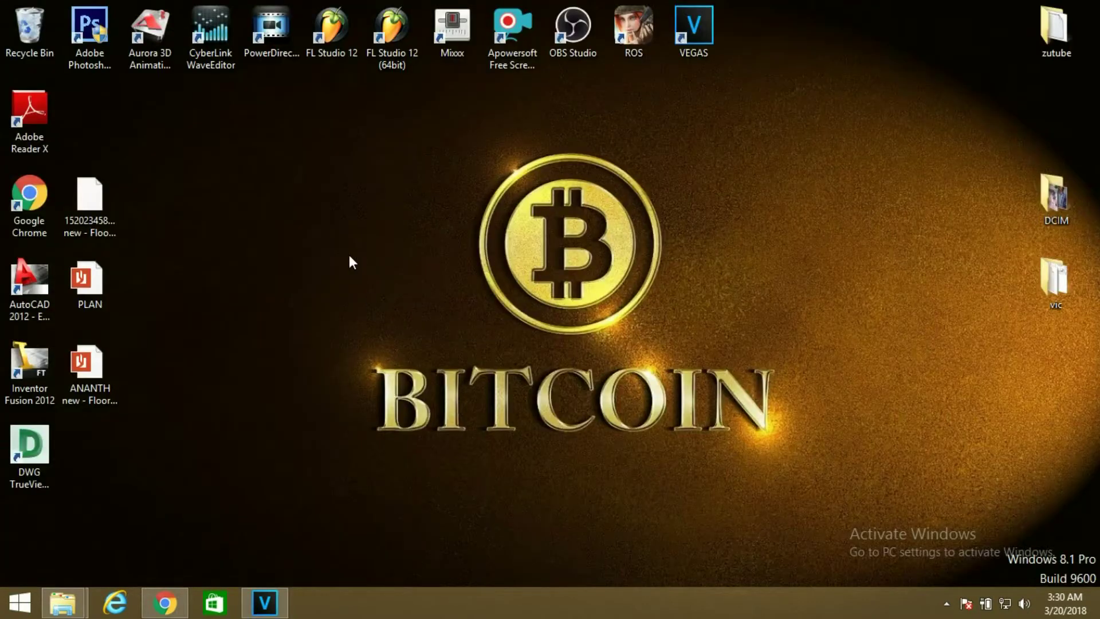
{"action": "right_click", "coordinate": [351, 253]}
{"action": "left_click", "coordinate": [432, 303]}
{"action": "right_click", "coordinate": [373, 193]}
{"action": "left_click", "coordinate": [429, 241]}
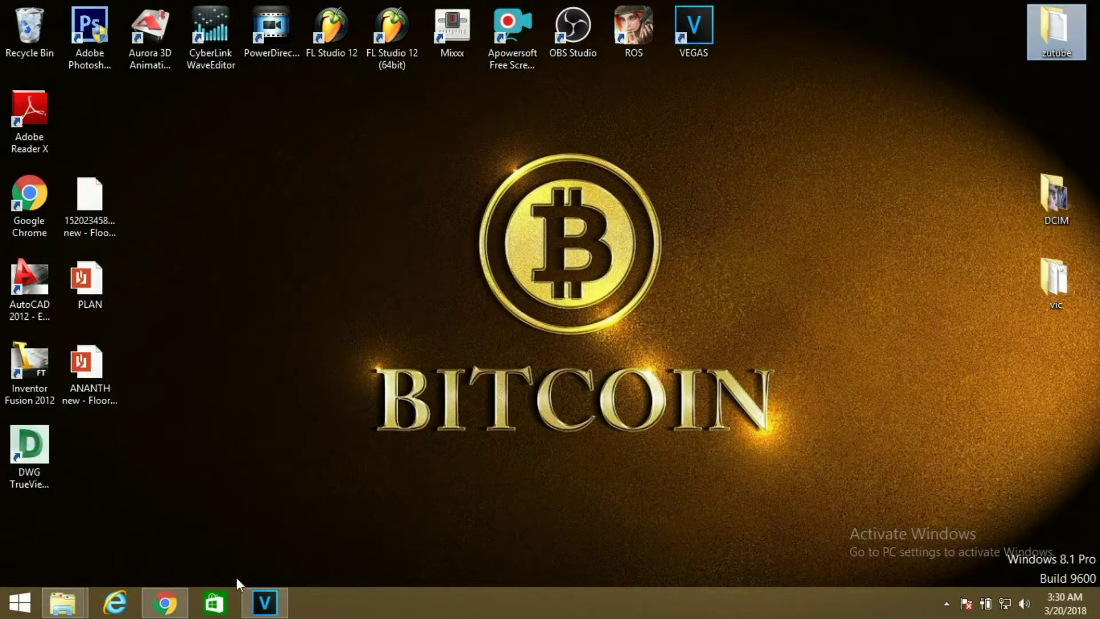
Step: Play the intro 1 video from the channel folder inside zutube and return to the desktop
{"action": "mouse_move", "coordinate": [64, 602]}
{"action": "left_click", "coordinate": [278, 528]}
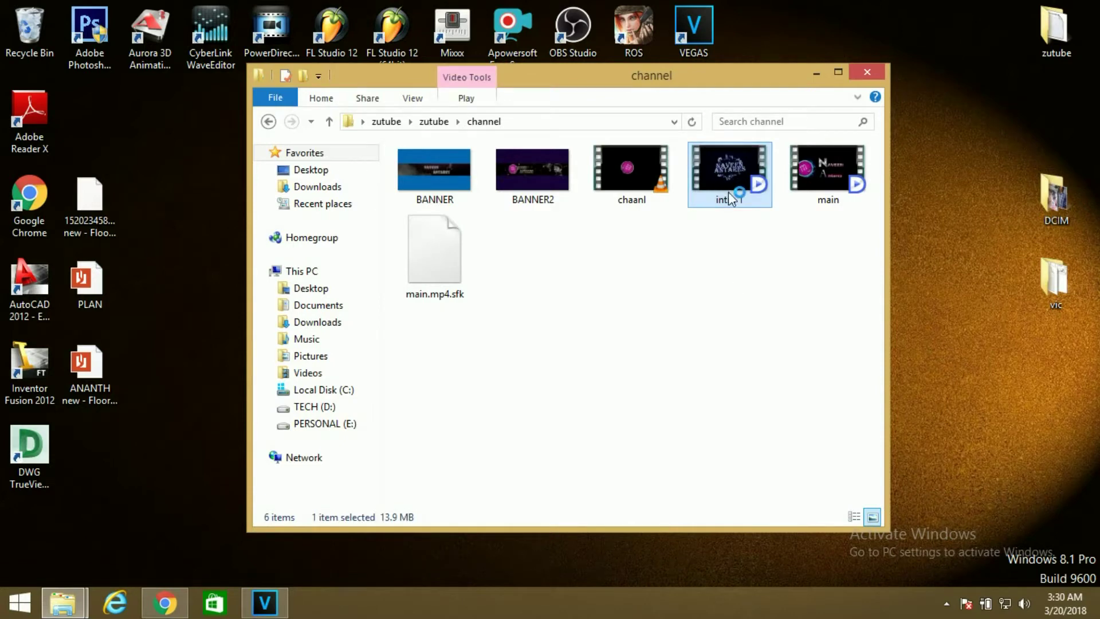
{"action": "double_click", "coordinate": [729, 195]}
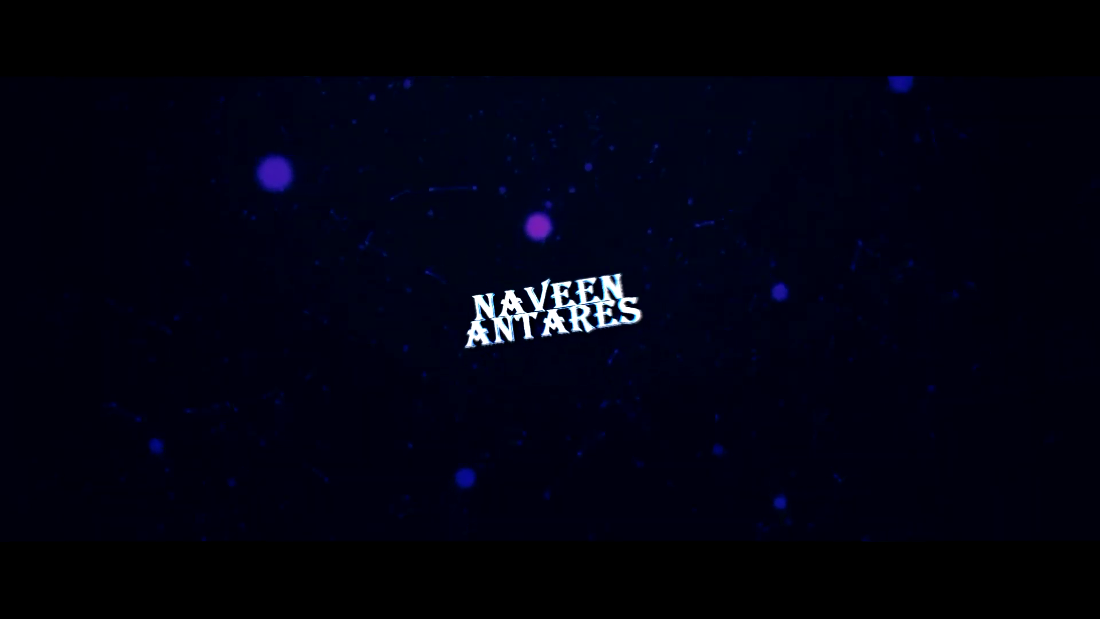
{"action": "key", "text": "Escape"}
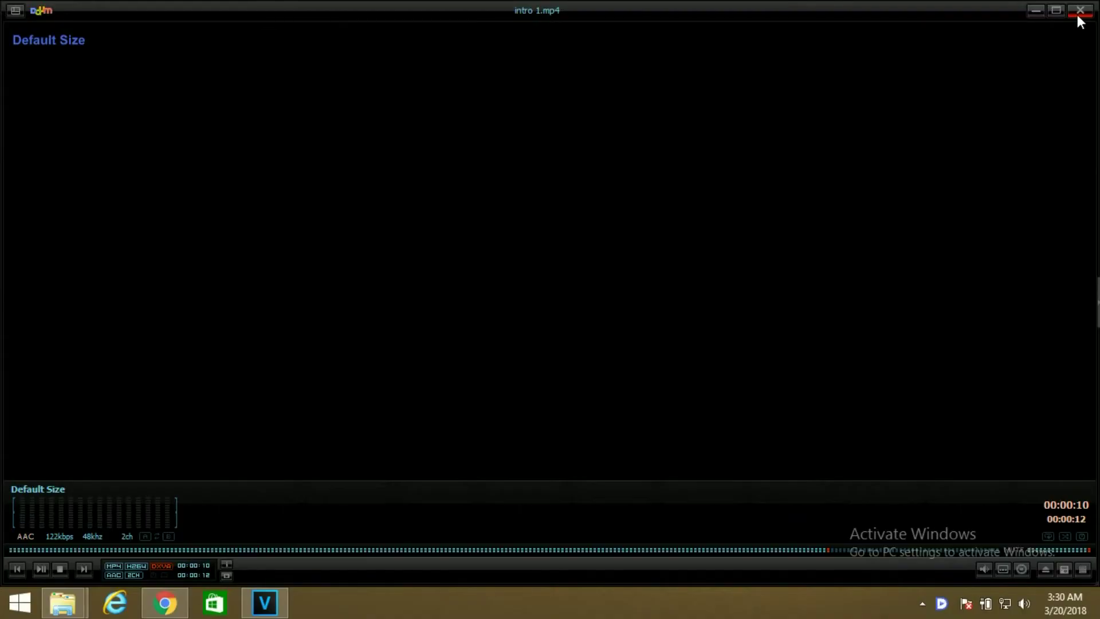
{"action": "left_click", "coordinate": [1089, 20]}
{"action": "left_click", "coordinate": [817, 75]}
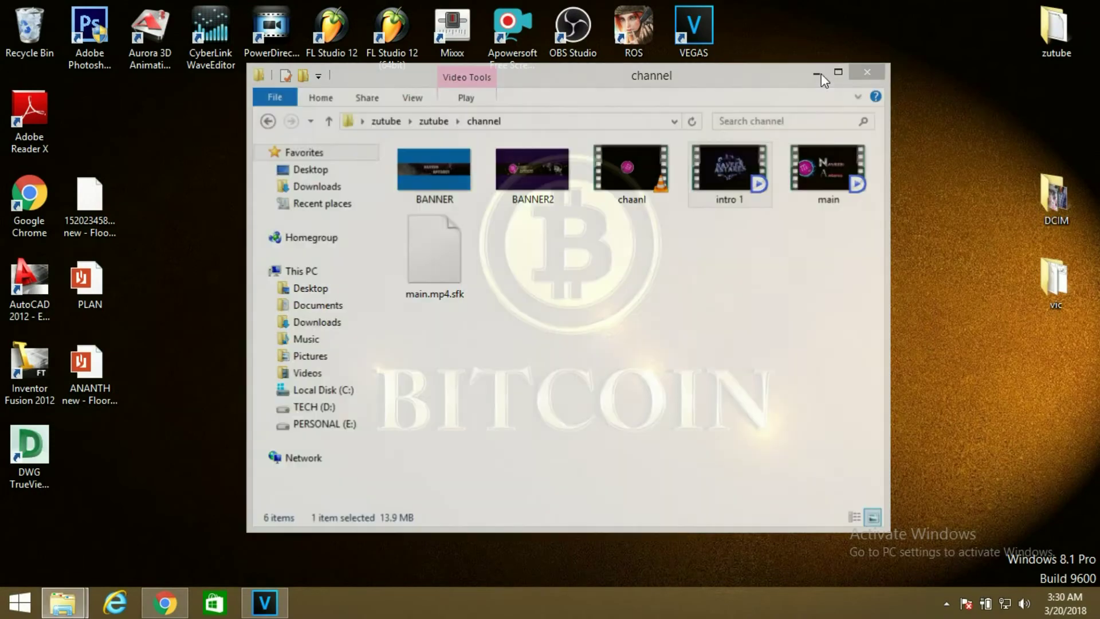
{"action": "right_click", "coordinate": [655, 199]}
{"action": "left_click", "coordinate": [715, 250]}
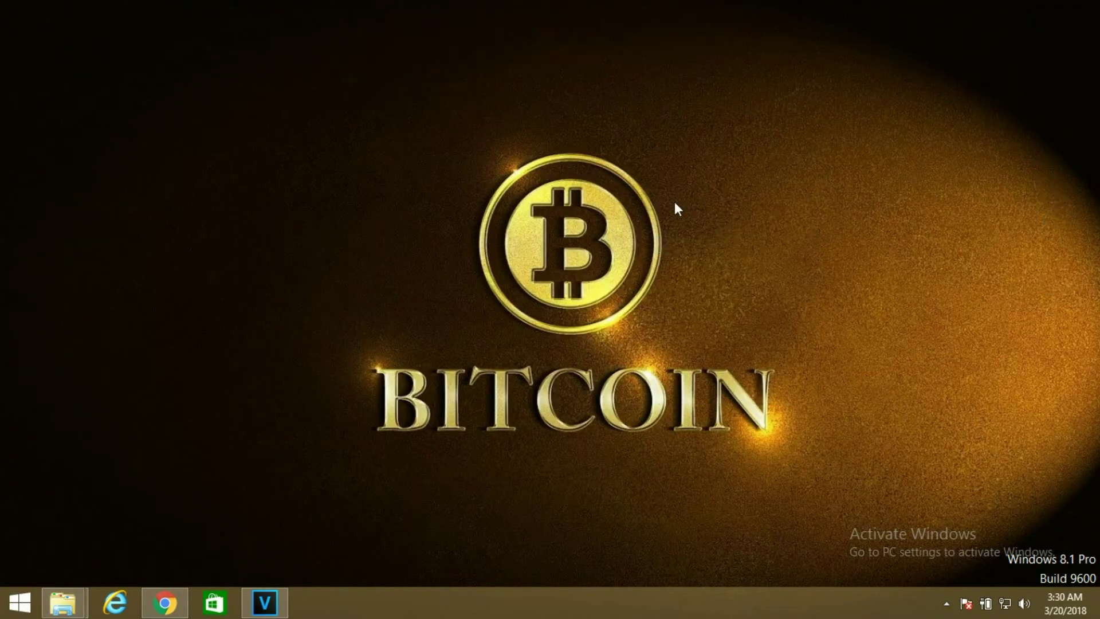
{"action": "right_click", "coordinate": [675, 201]}
{"action": "left_click", "coordinate": [739, 248]}
{"action": "right_click", "coordinate": [674, 167]}
{"action": "left_click", "coordinate": [727, 215]}
{"action": "right_click", "coordinate": [674, 183]}
{"action": "left_click", "coordinate": [731, 226]}
{"action": "right_click", "coordinate": [669, 151]}
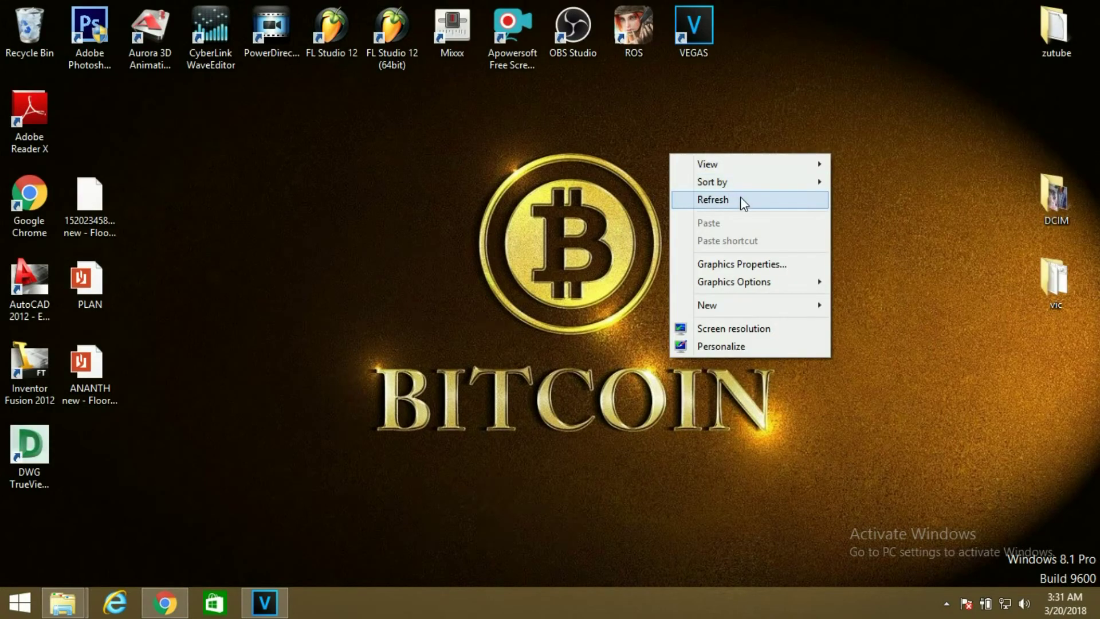
{"action": "left_click", "coordinate": [741, 201]}
{"action": "right_click", "coordinate": [662, 163]}
{"action": "left_click", "coordinate": [710, 204]}
{"action": "right_click", "coordinate": [683, 150]}
{"action": "left_click", "coordinate": [723, 195]}
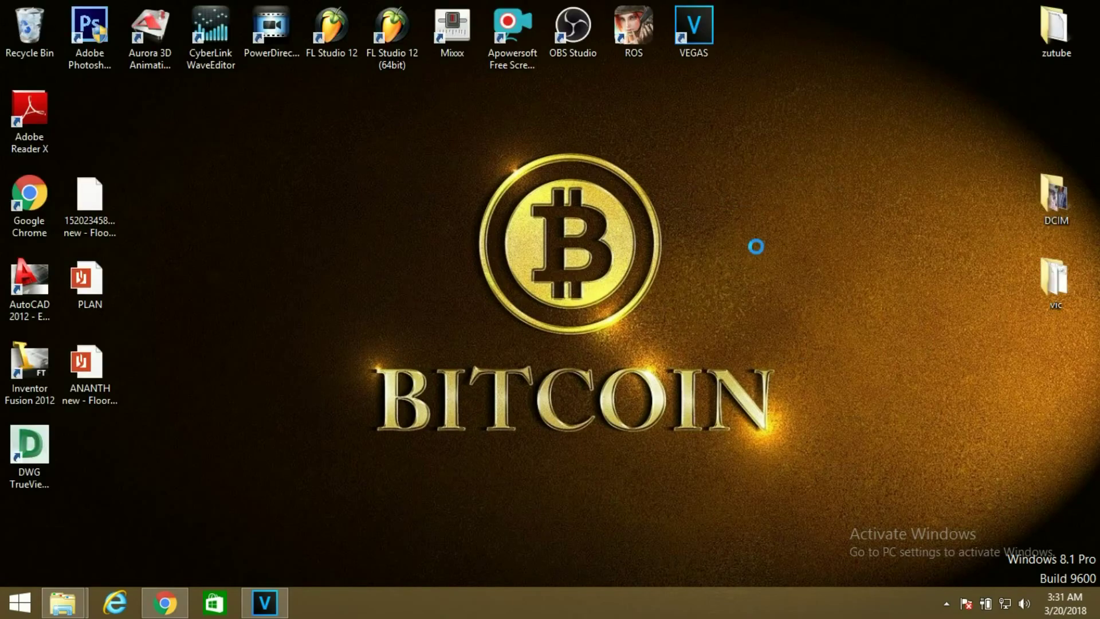